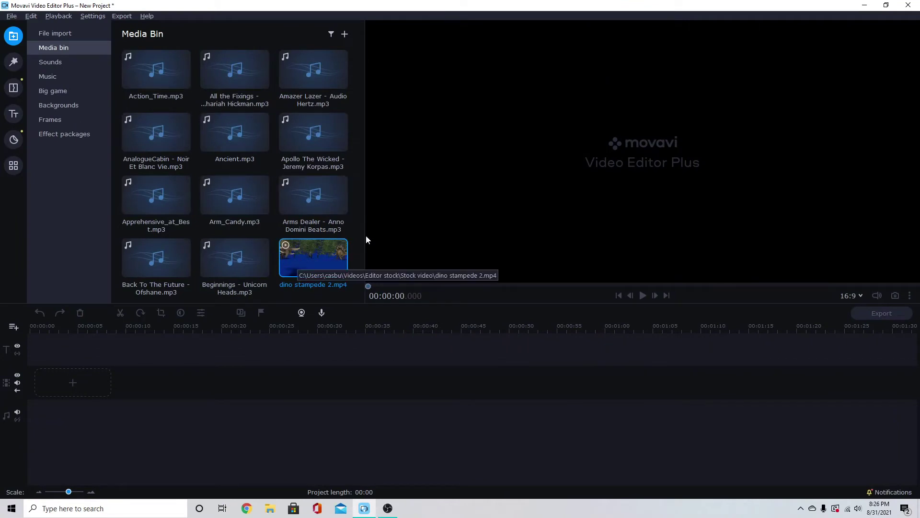
# Step: Drop Action_Time.mp3 onto the timeline's audio track and open its clip properties
pyautogui.moveTo(172, 65); pyautogui.dragTo(30, 417)
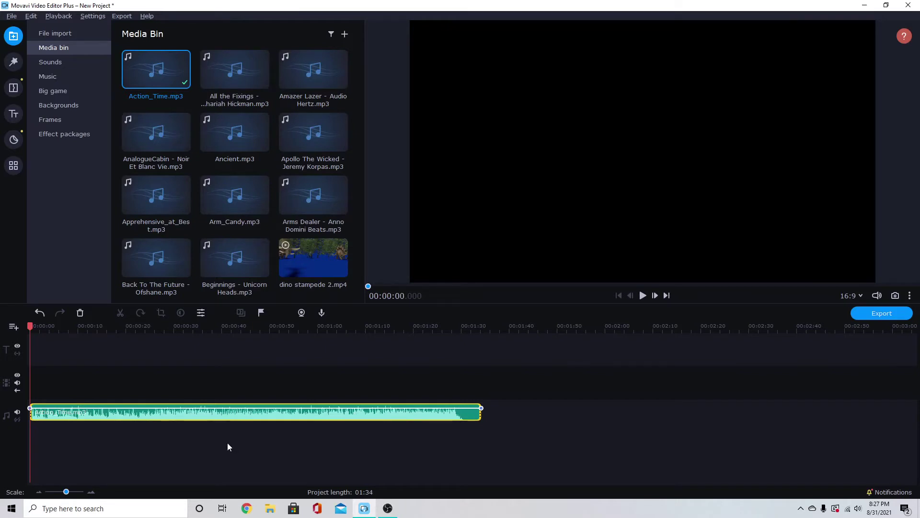
pyautogui.doubleClick(244, 416)
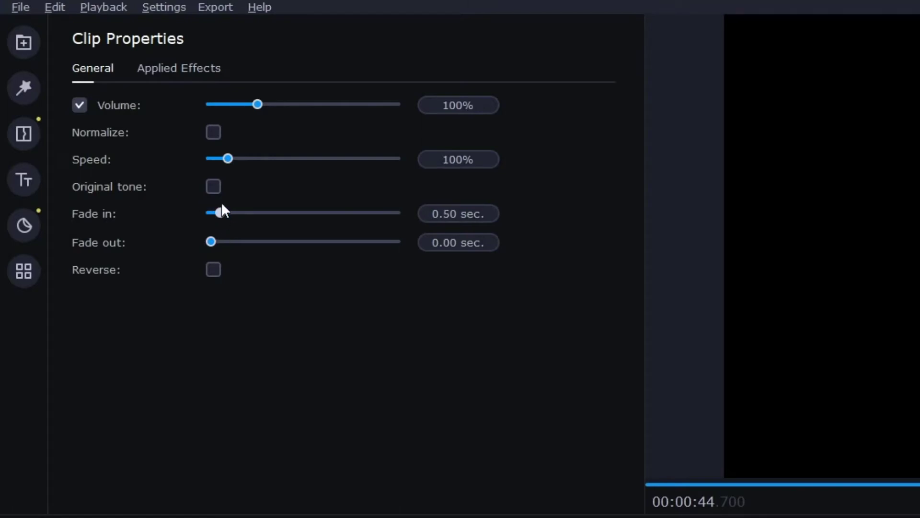
# Step: Try music fade-in lengths of 1.00 and 10 seconds, then return the fade-in to 0.00 sec
pyautogui.moveTo(224, 213); pyautogui.dragTo(229, 213)
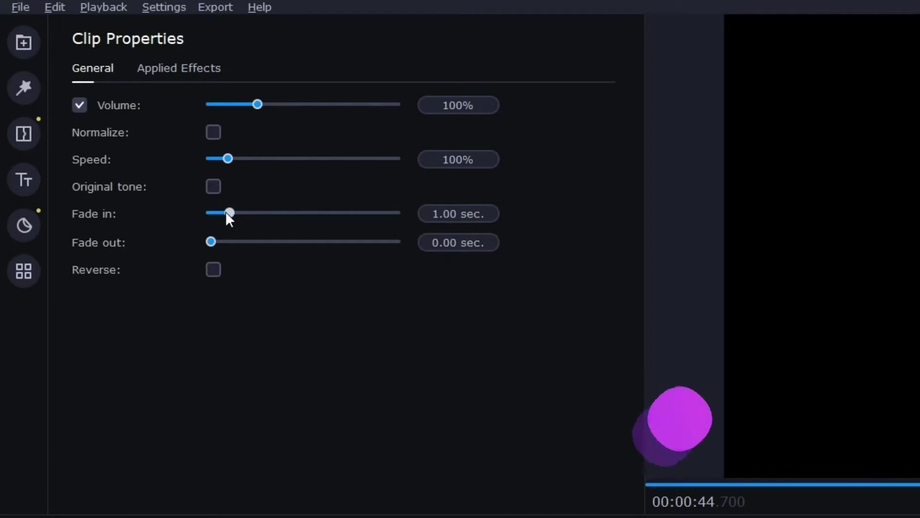
pyautogui.moveTo(232, 213)
pyautogui.moveTo(232, 214); pyautogui.dragTo(401, 212)
pyautogui.click(425, 214)
pyautogui.doubleClick(444, 214)
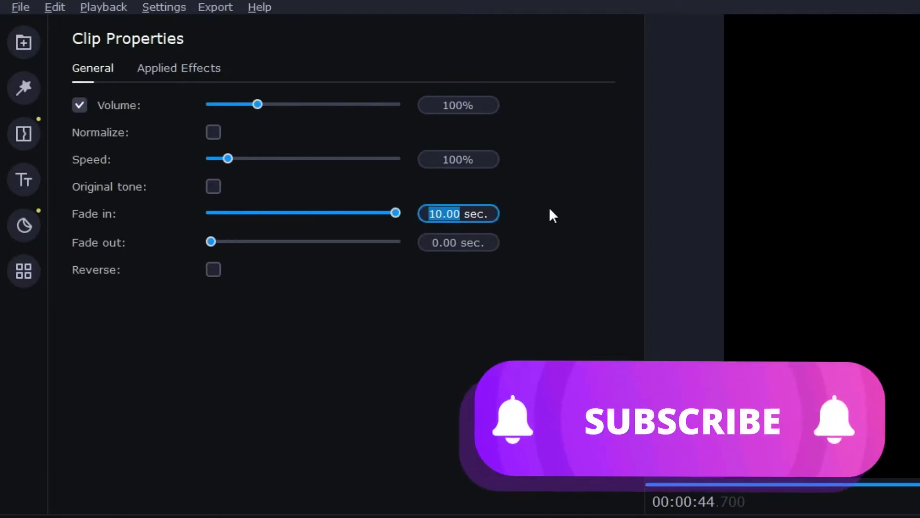
pyautogui.write('1')
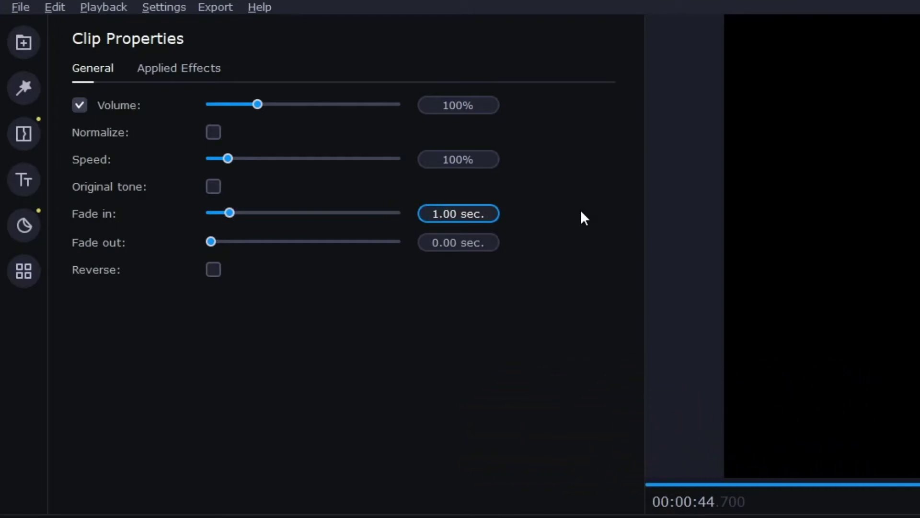
pyautogui.write('0')
pyautogui.press('Return')
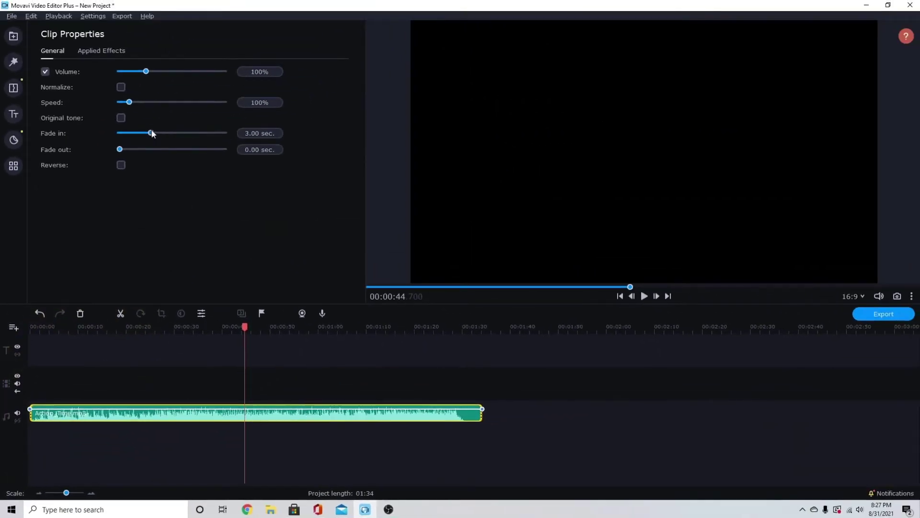
pyautogui.moveTo(151, 133); pyautogui.dragTo(22, 235)
# Step: Clear the fade-out, trim the clip's end so the project runs 01:30, and test a longer fade-out
pyautogui.moveTo(143, 154); pyautogui.dragTo(117, 152)
pyautogui.moveTo(68, 494); pyautogui.dragTo(71, 498)
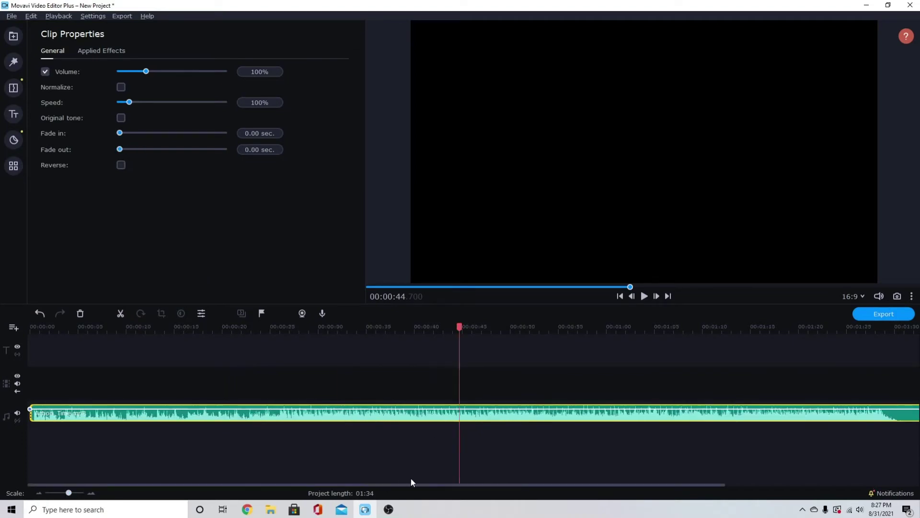
pyautogui.moveTo(69, 493); pyautogui.dragTo(66, 493)
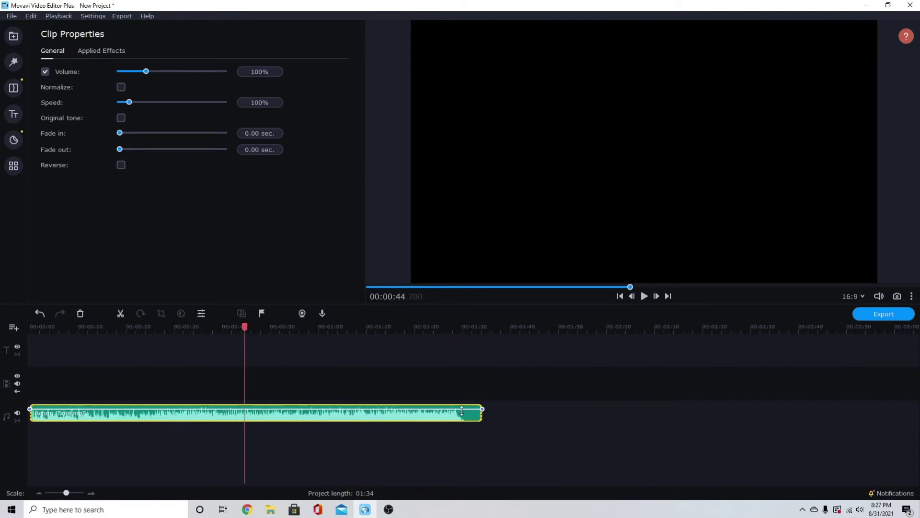
pyautogui.moveTo(480, 417); pyautogui.dragTo(465, 419)
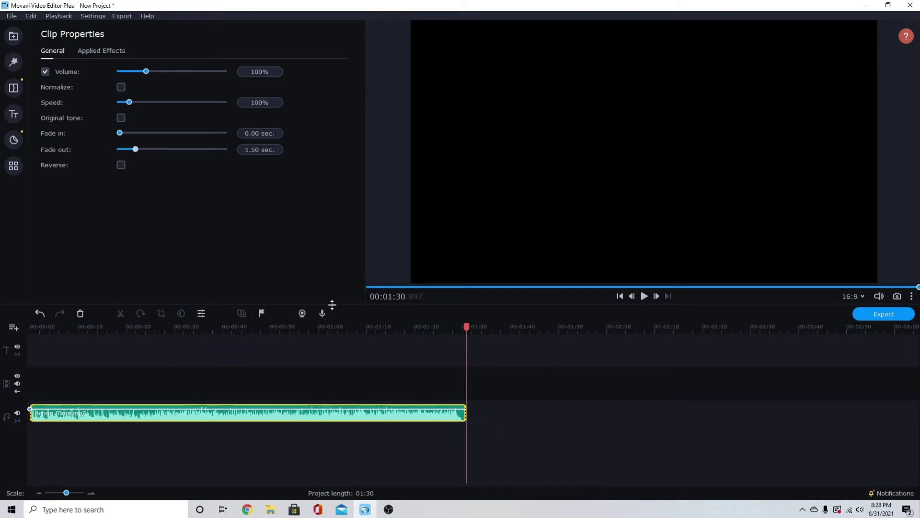
pyautogui.moveTo(136, 149); pyautogui.dragTo(187, 149)
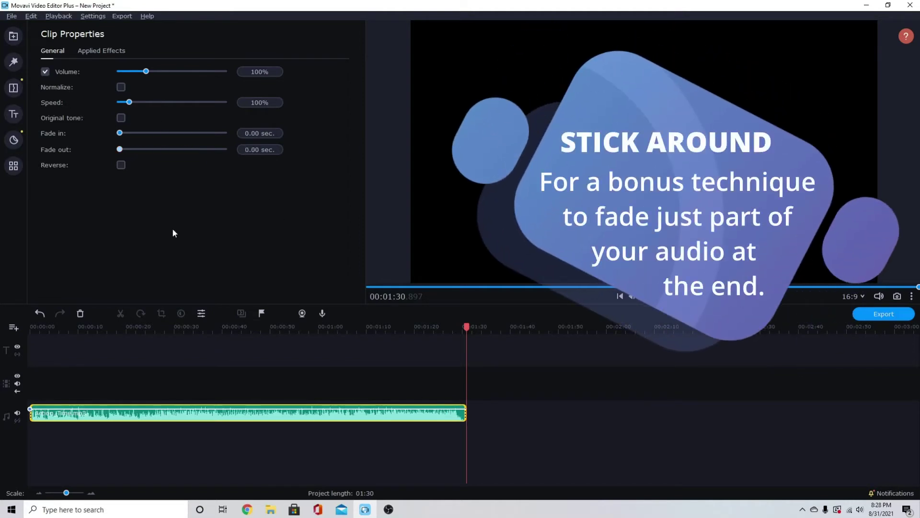
pyautogui.click(534, 401)
# Step: Add a volume point near 01:15 and pull the music's ending volume down to 1%
pyautogui.click(364, 415)
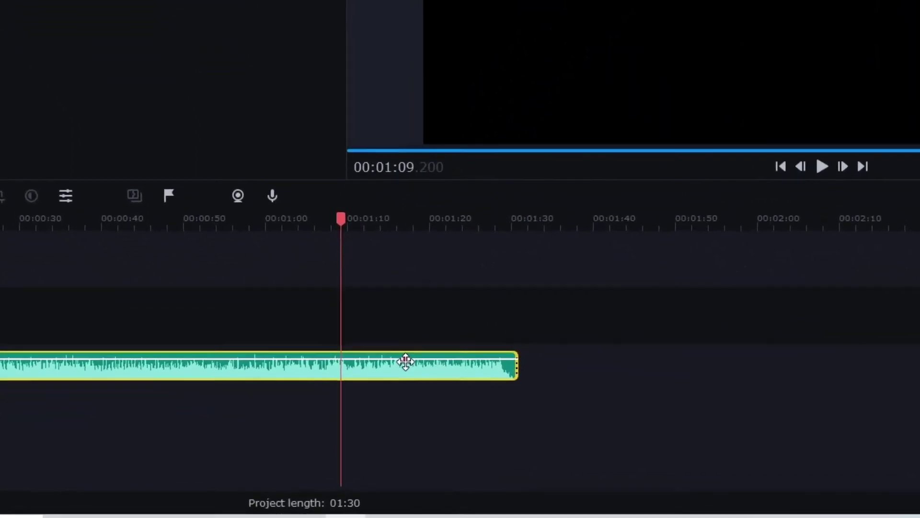
pyautogui.doubleClick(428, 358)
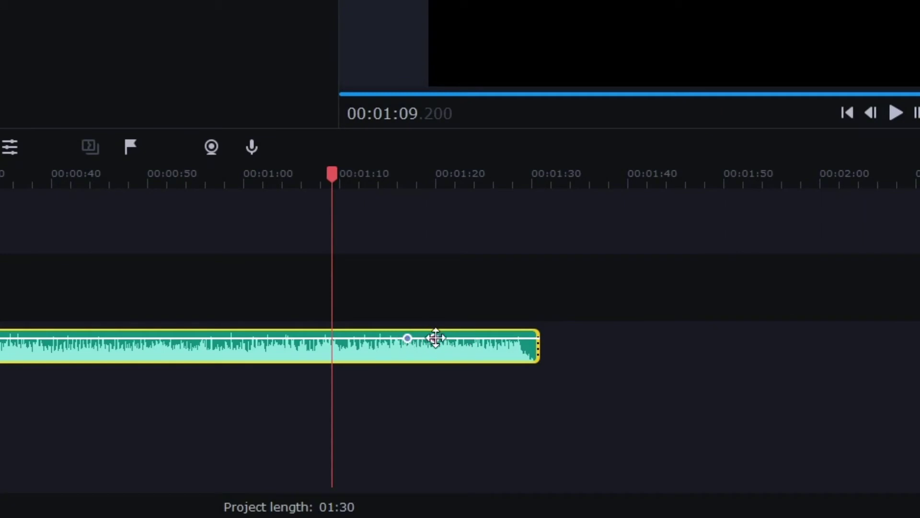
pyautogui.moveTo(434, 338); pyautogui.dragTo(541, 362)
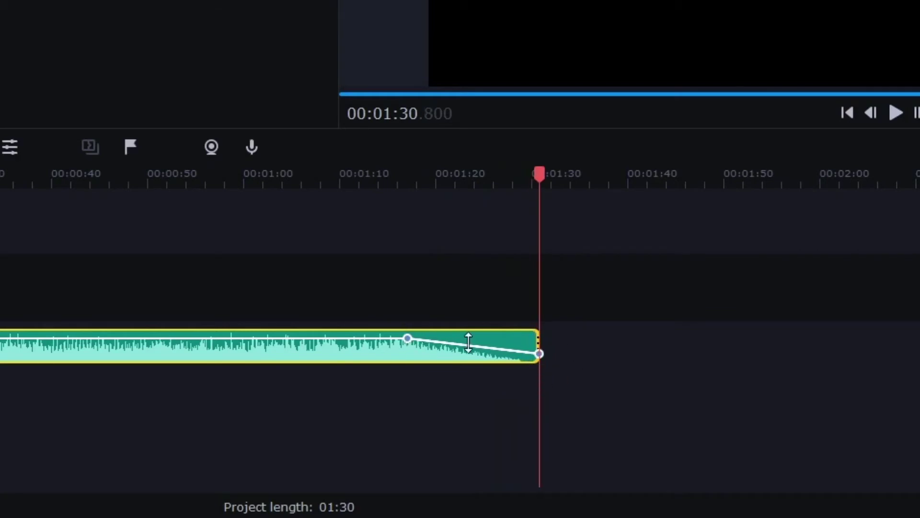
pyautogui.click(552, 363)
# Step: Raise the music clip's ending volume back to full level
pyautogui.click(470, 352)
pyautogui.click(407, 293)
pyautogui.click(412, 352)
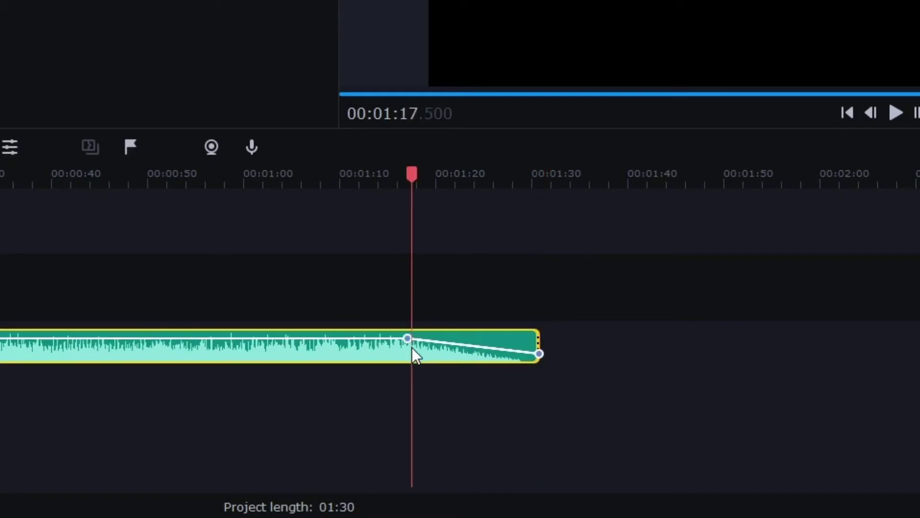
pyautogui.click(414, 283)
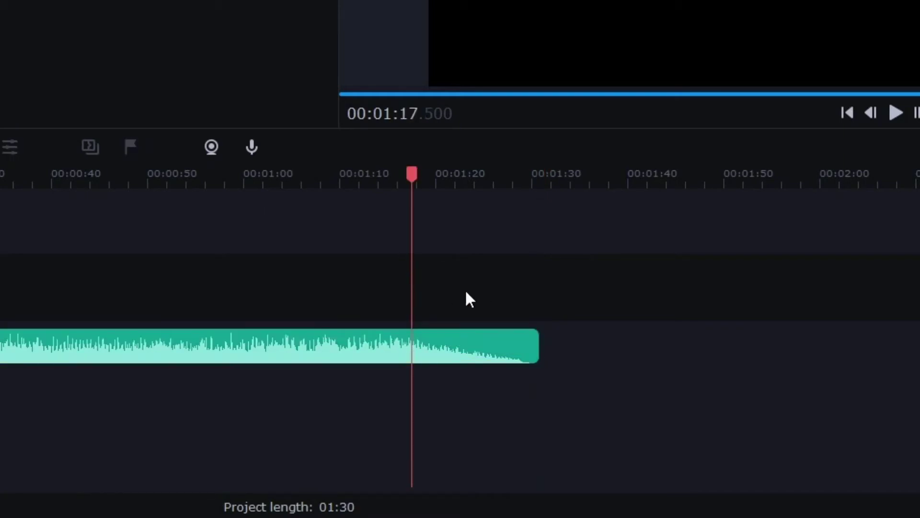
pyautogui.click(453, 357)
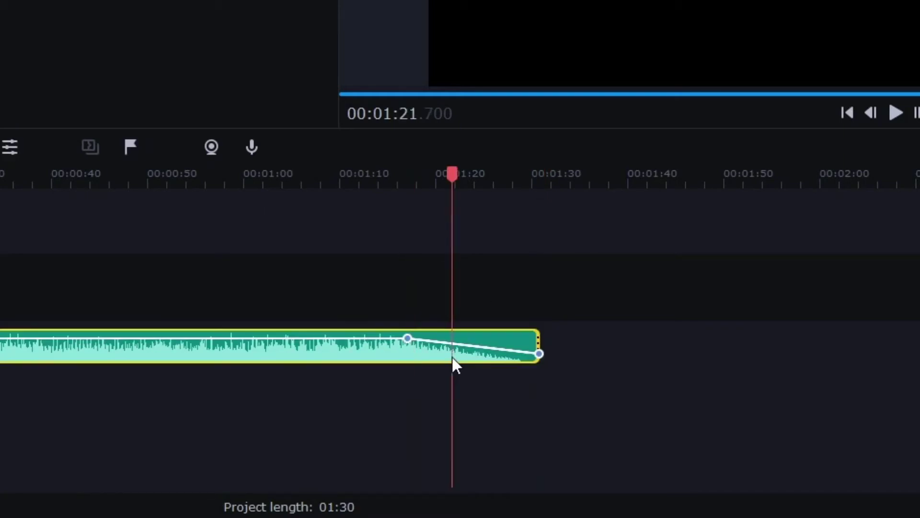
pyautogui.click(419, 268)
pyautogui.click(542, 353)
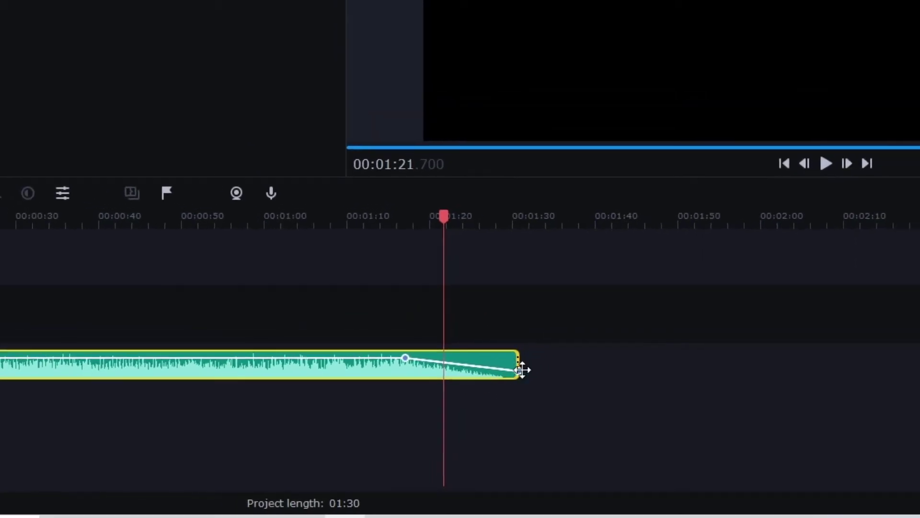
pyautogui.moveTo(522, 369); pyautogui.dragTo(518, 354)
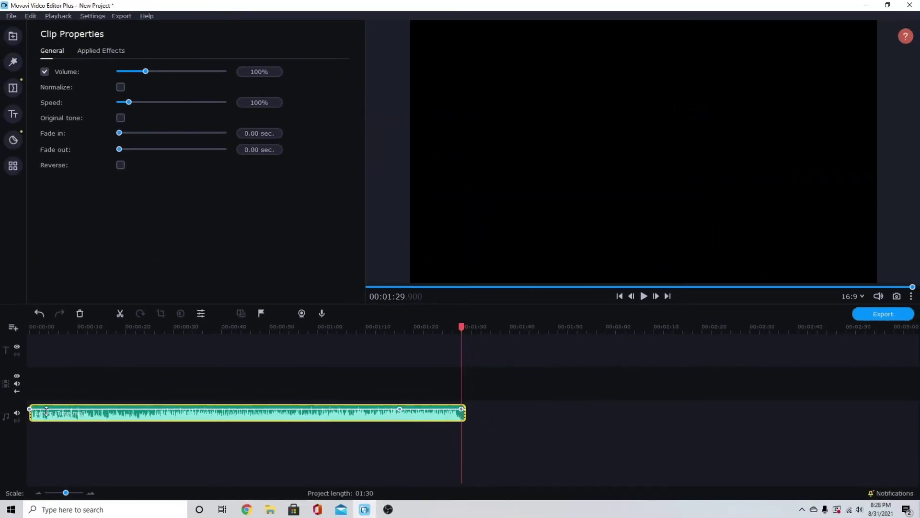
# Step: Add a volume point near the music clip's end, then remove all its volume points
pyautogui.click(66, 412)
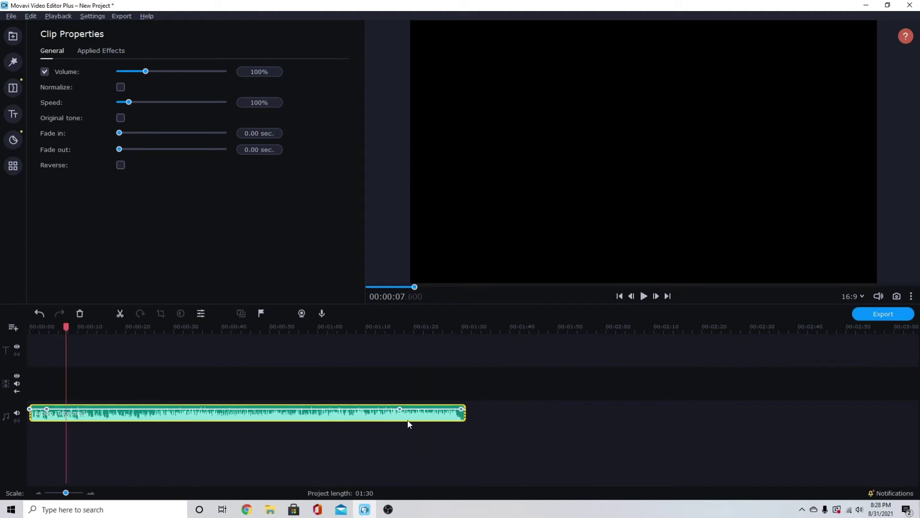
pyautogui.rightClick(429, 410)
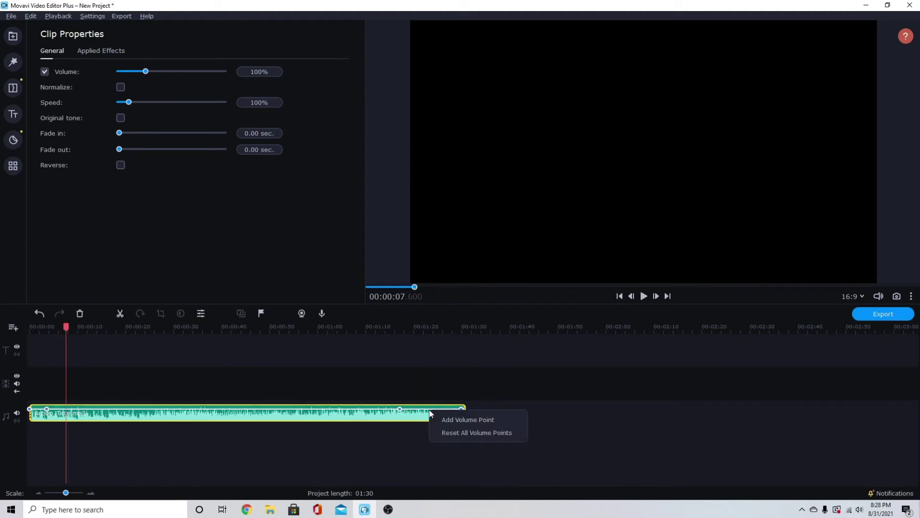
pyautogui.click(460, 420)
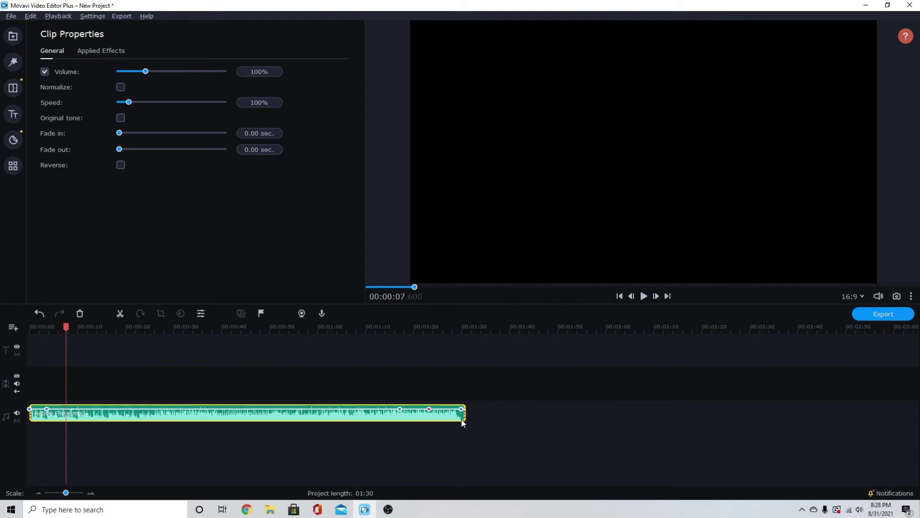
pyautogui.rightClick(446, 415)
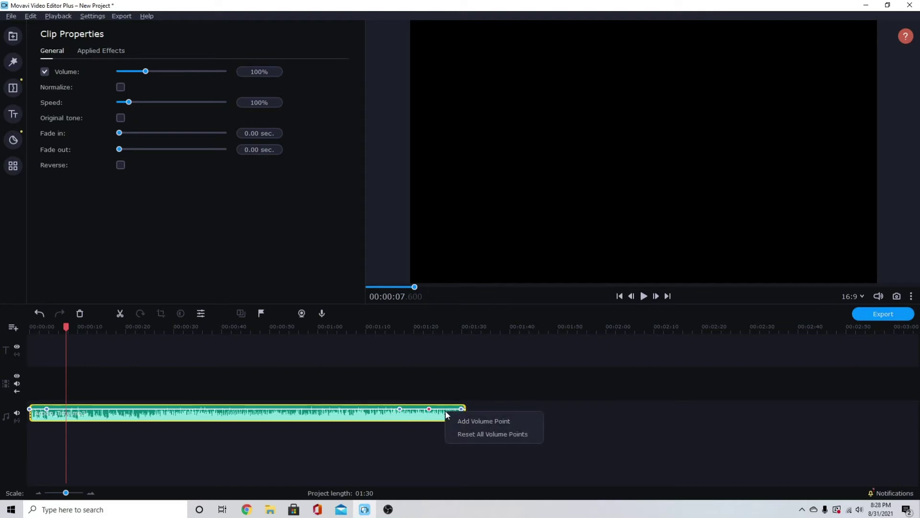
pyautogui.click(522, 435)
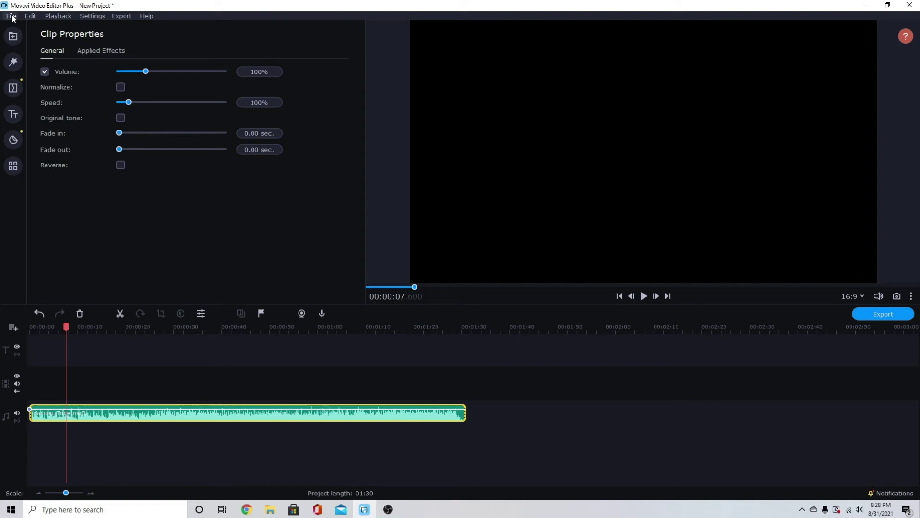
pyautogui.click(13, 36)
# Step: Place dino stampede 2.mp4 on the video track and delete the Action_Time.mp3 music clip
pyautogui.moveTo(330, 258); pyautogui.dragTo(67, 372)
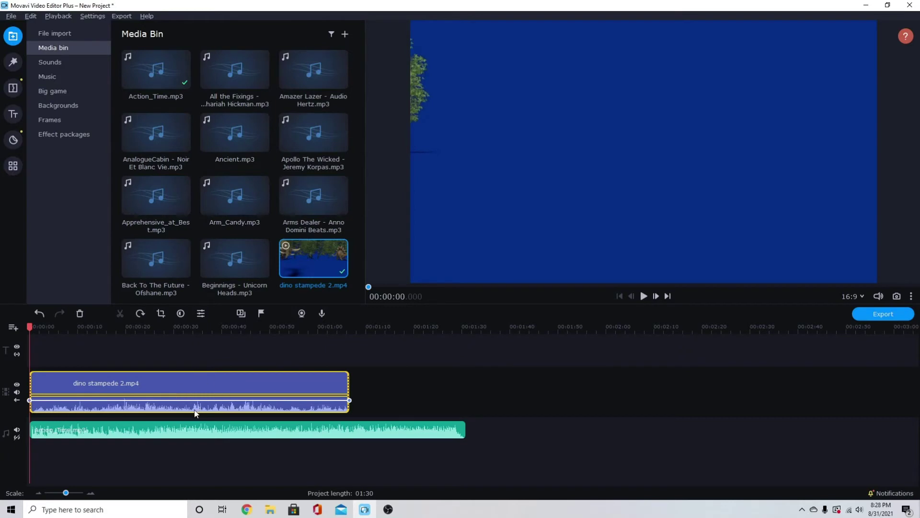
pyautogui.click(200, 430)
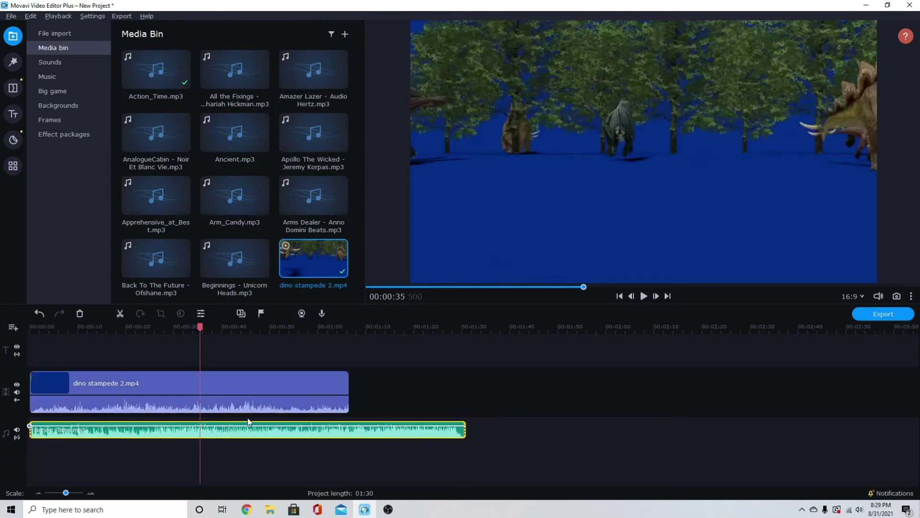
pyautogui.press('Delete')
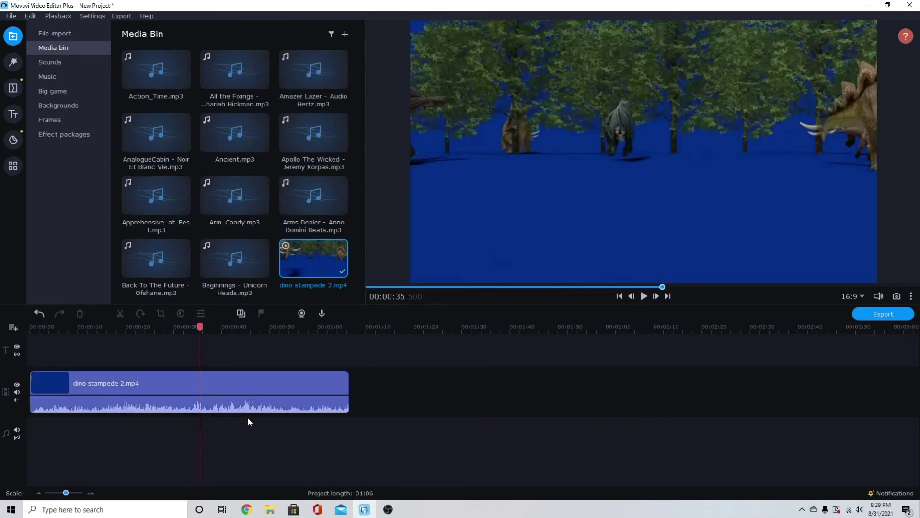
pyautogui.click(46, 405)
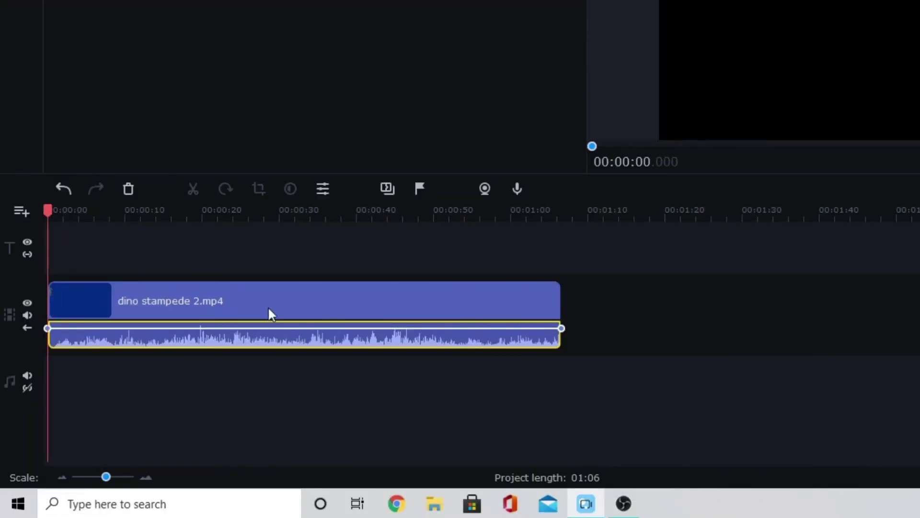
# Step: Pull the dino clip's audio onto the audio track, then rejoin it with the video
pyautogui.click(375, 313)
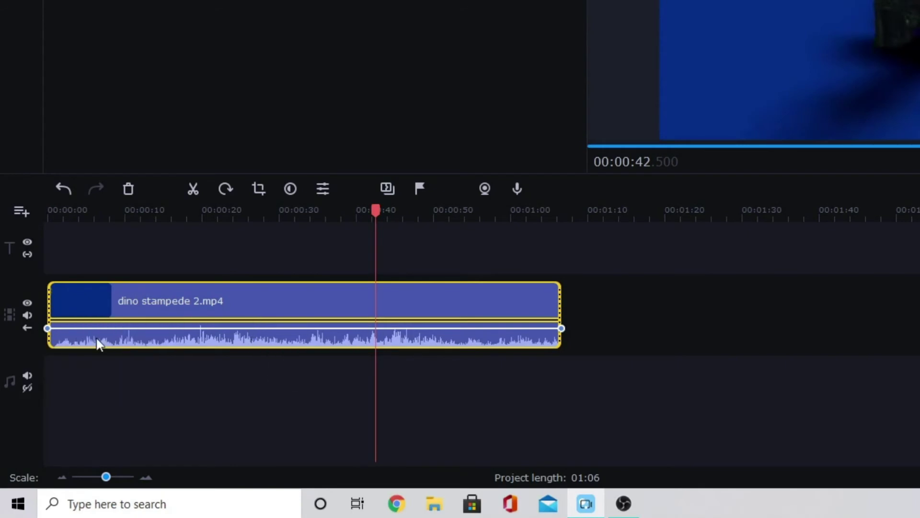
pyautogui.moveTo(96, 346); pyautogui.dragTo(96, 401)
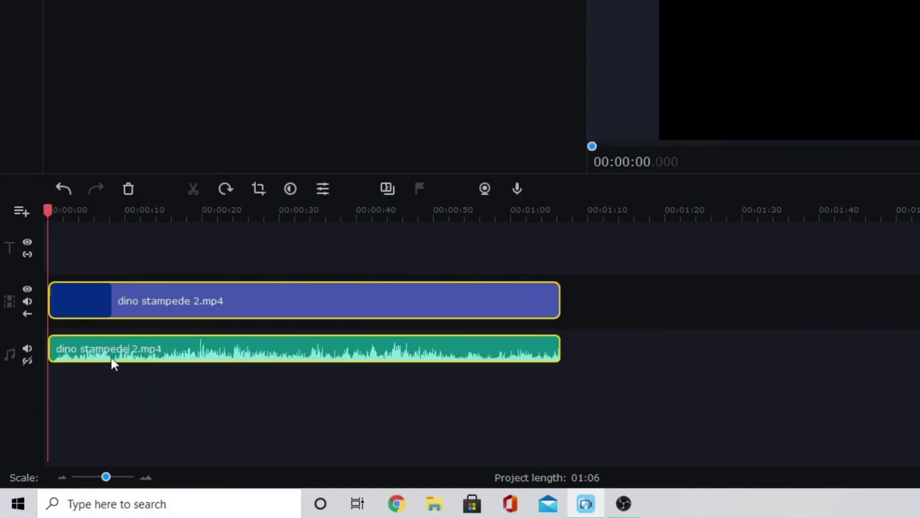
pyautogui.moveTo(112, 359); pyautogui.dragTo(114, 336)
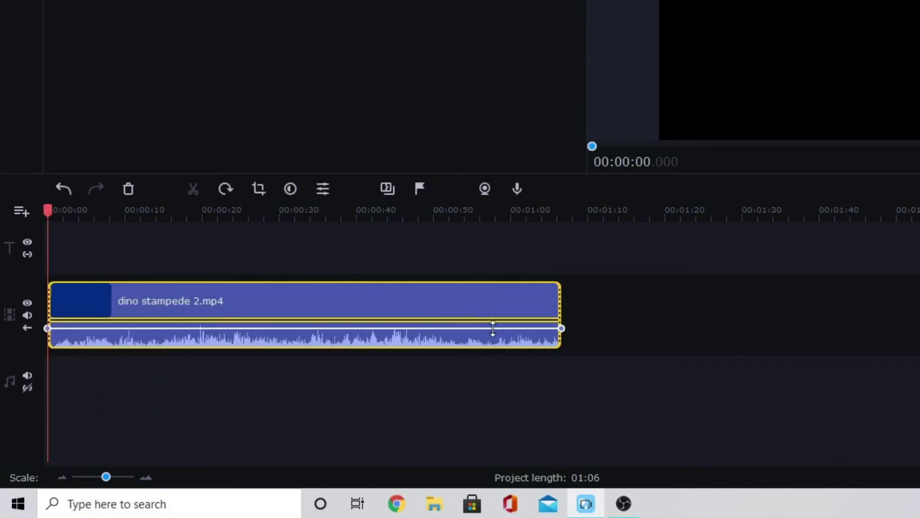
# Step: Add a volume point near 01:01 and drop the dino audio's ending volume to 0%
pyautogui.doubleClick(520, 328)
pyautogui.moveTo(562, 328); pyautogui.dragTo(562, 343)
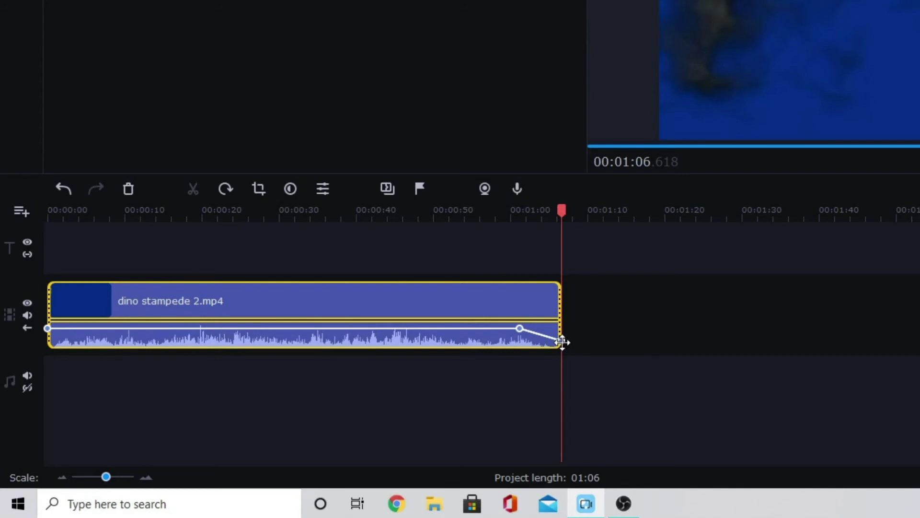
pyautogui.moveTo(550, 334)
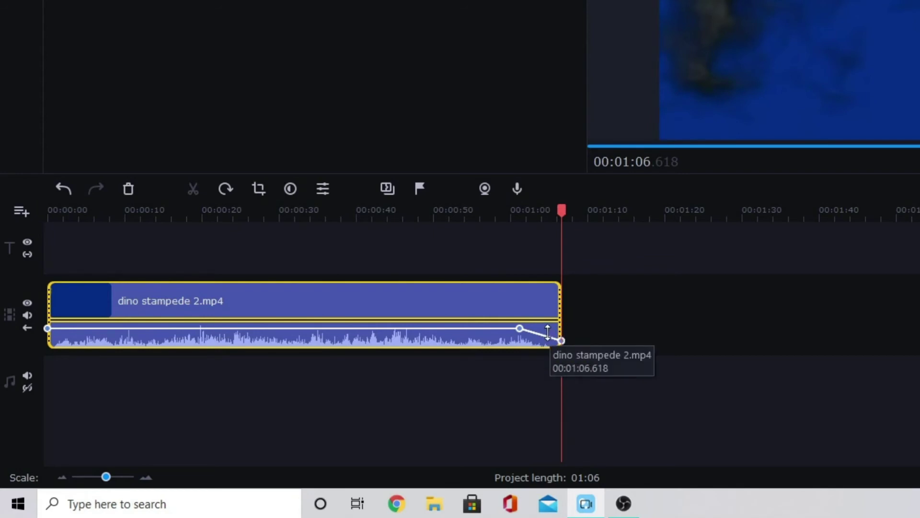
pyautogui.click(539, 300)
pyautogui.click(554, 230)
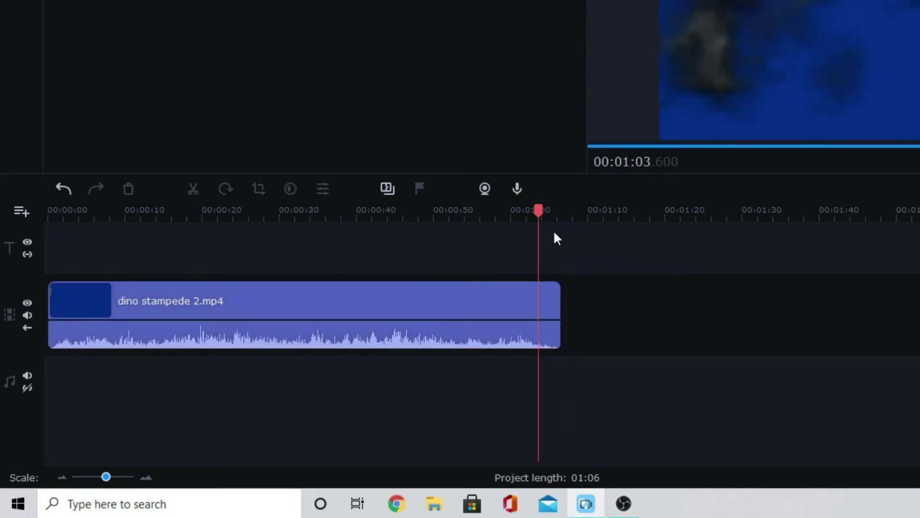
pyautogui.click(533, 213)
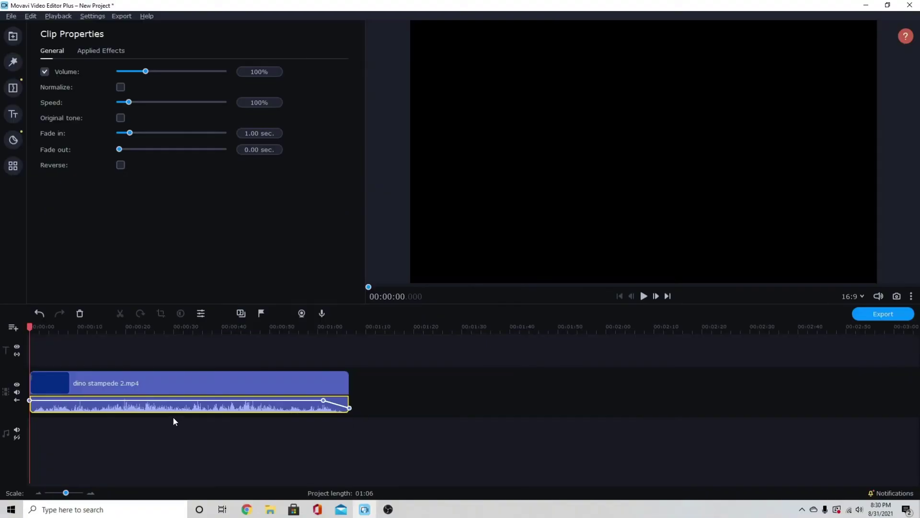
# Step: Add three volume points on the dino audio and dip the section between them to about 43%
pyautogui.doubleClick(130, 400)
pyautogui.doubleClick(158, 400)
pyautogui.doubleClick(239, 400)
pyautogui.moveTo(183, 399); pyautogui.dragTo(189, 419)
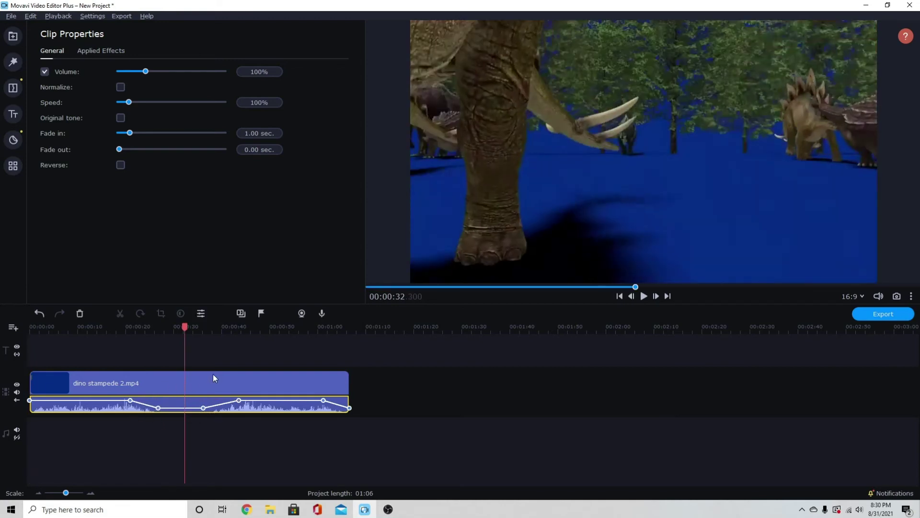
pyautogui.moveTo(188, 407); pyautogui.dragTo(188, 407)
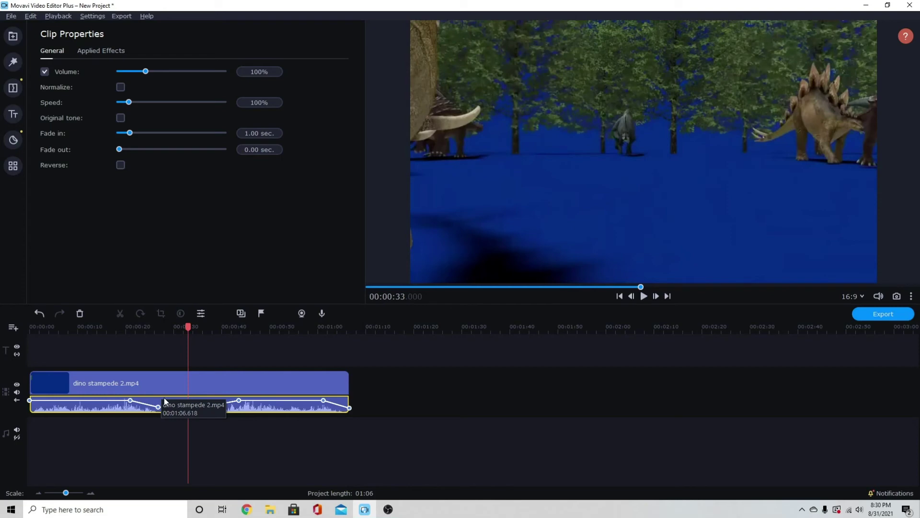
# Step: Detach the dino audio onto its own track and remove all its volume points
pyautogui.rightClick(164, 398)
pyautogui.click(247, 404)
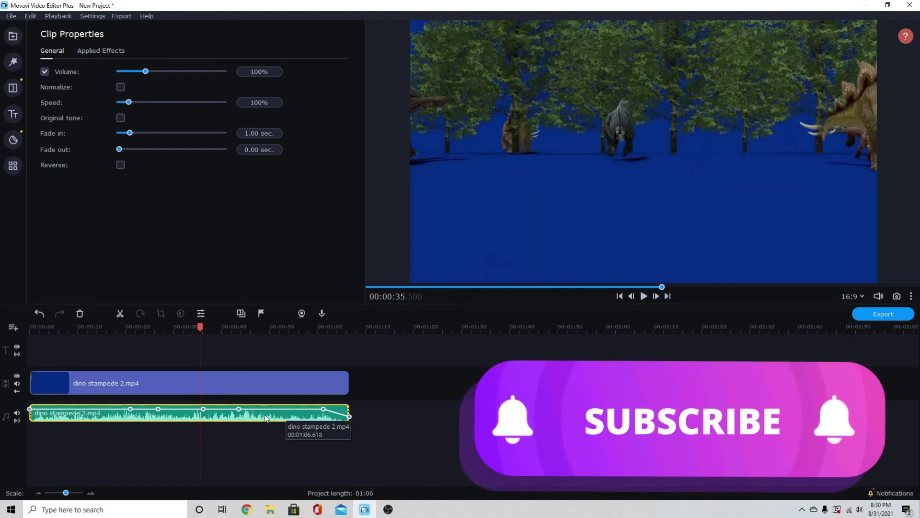
pyautogui.rightClick(320, 411)
pyautogui.click(356, 435)
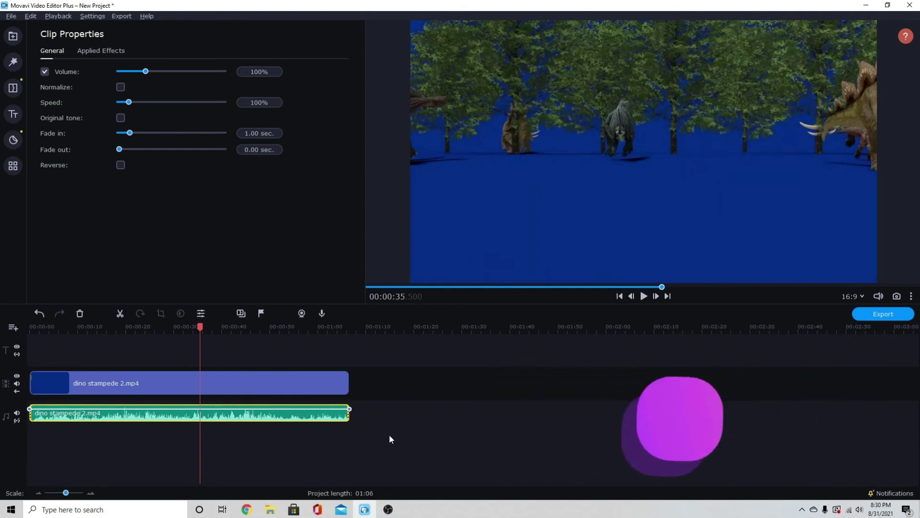
pyautogui.rightClick(304, 410)
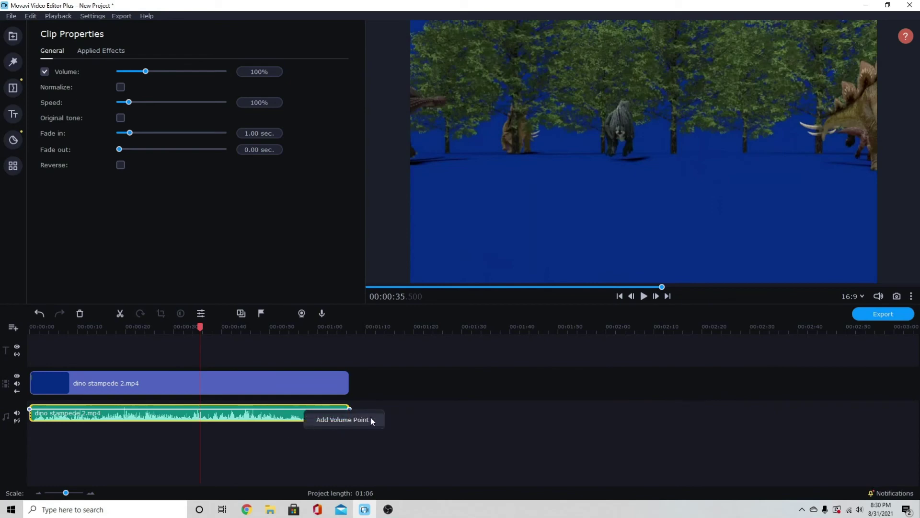
# Step: Lower the whole detached dino audio's volume to 18%
pyautogui.click(163, 436)
pyautogui.click(126, 419)
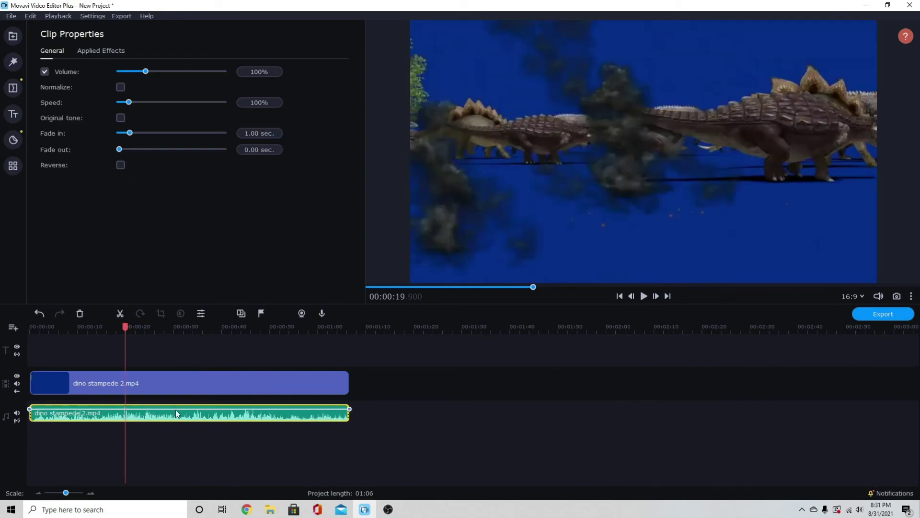
pyautogui.moveTo(181, 409); pyautogui.dragTo(181, 415)
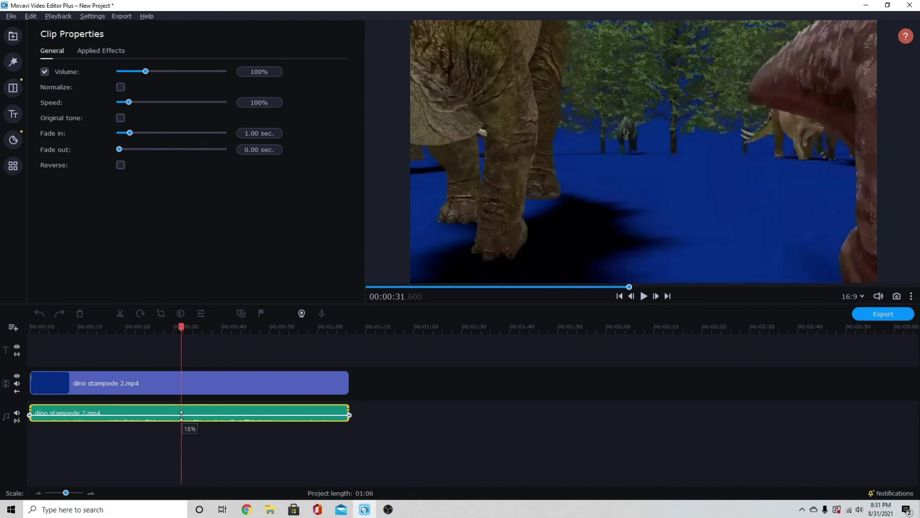
# Step: Add volume points around 00:20–00:40 and raise the middle section to 68%
pyautogui.doubleClick(143, 415)
pyautogui.click(200, 414)
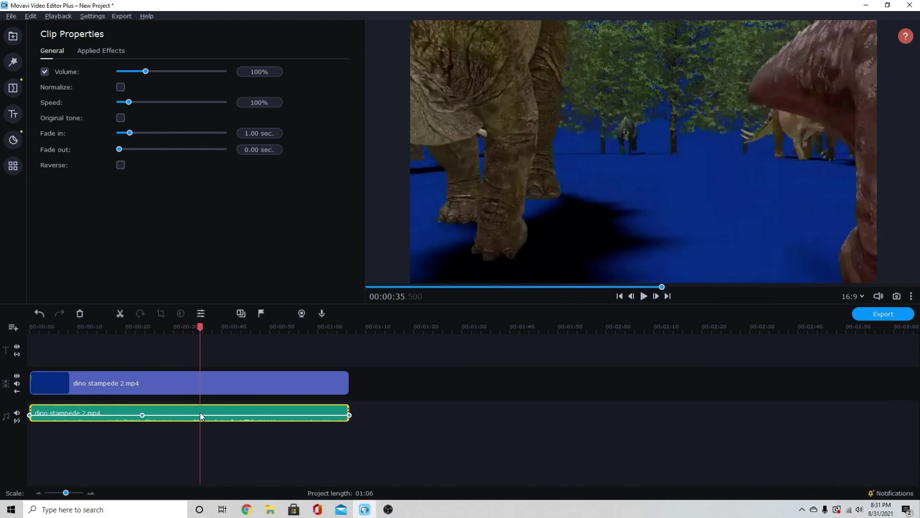
pyautogui.doubleClick(231, 415)
pyautogui.doubleClick(117, 415)
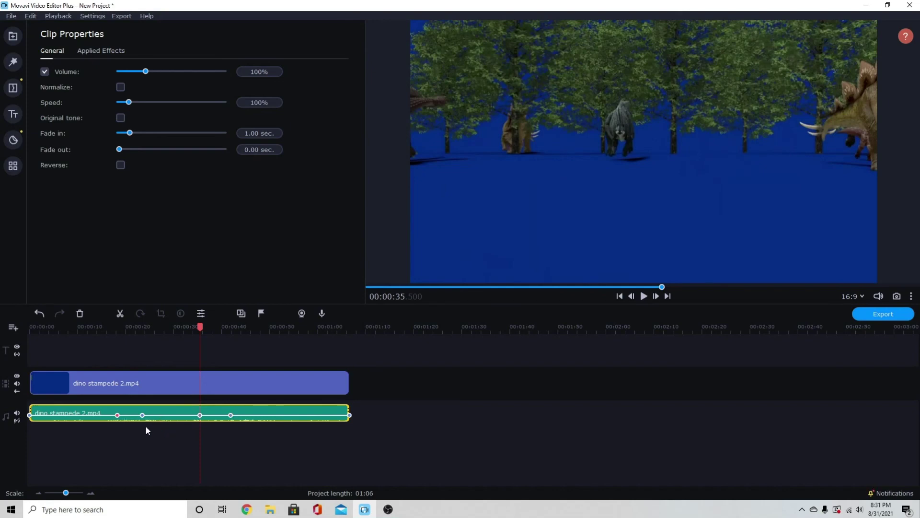
pyautogui.moveTo(171, 416); pyautogui.dragTo(168, 410)
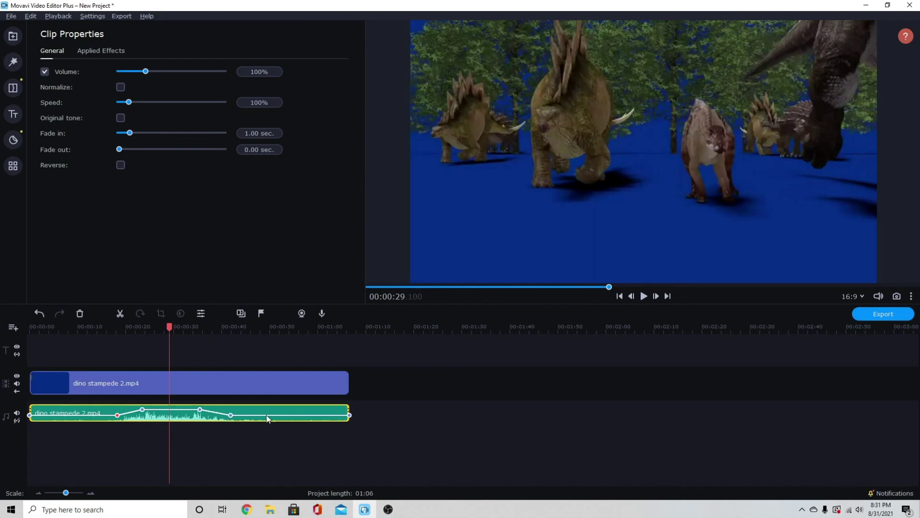
pyautogui.click(341, 425)
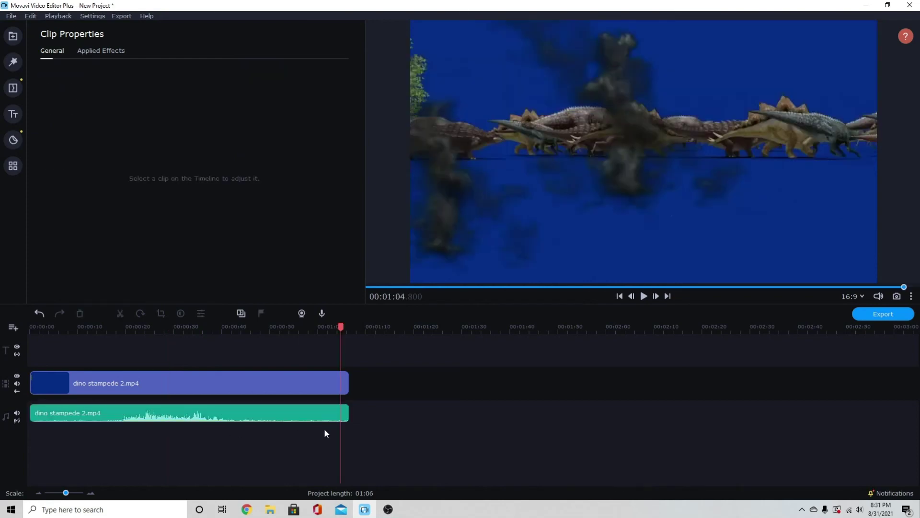